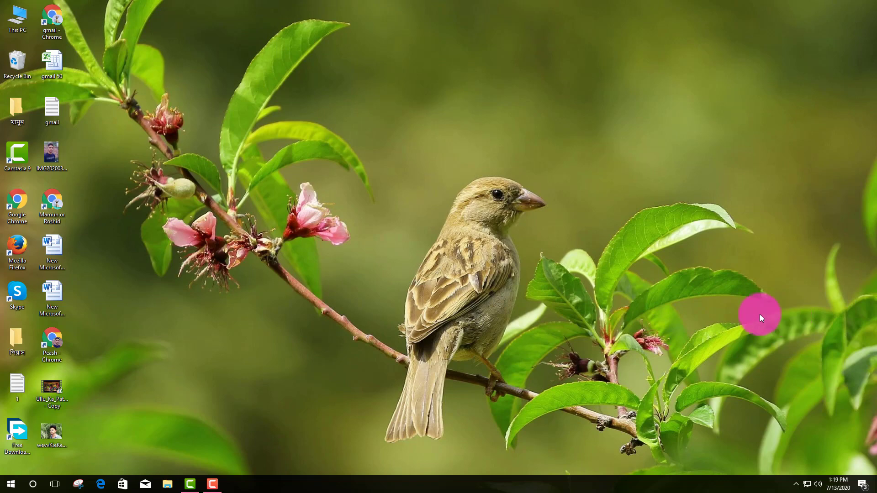
right_click(411, 62)
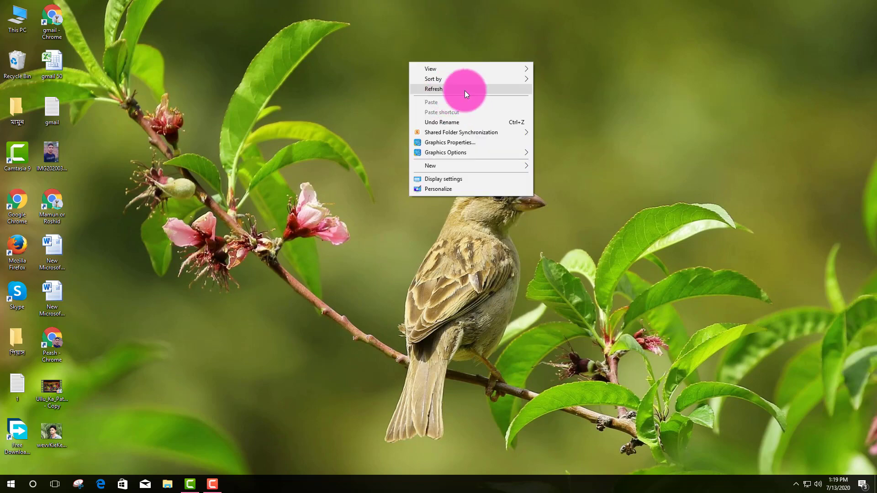
left_click(466, 91)
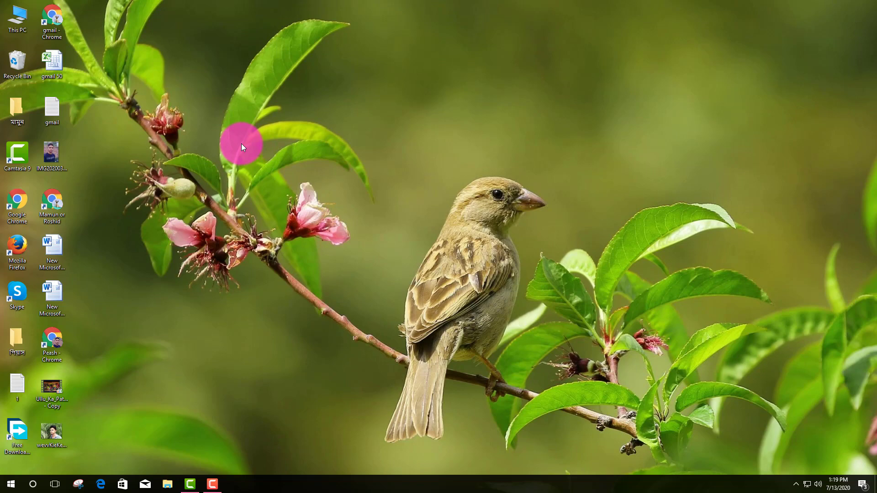
right_click(198, 118)
left_click(217, 144)
right_click(278, 123)
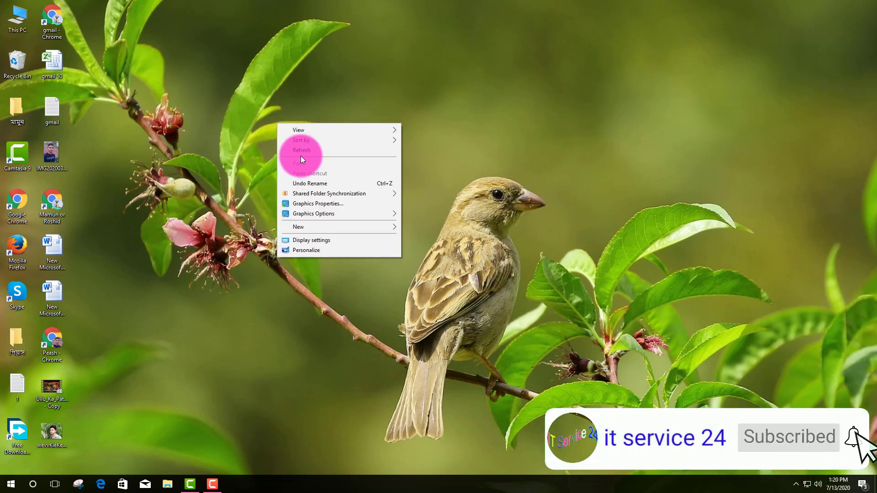
left_click(301, 152)
right_click(267, 133)
left_click(285, 159)
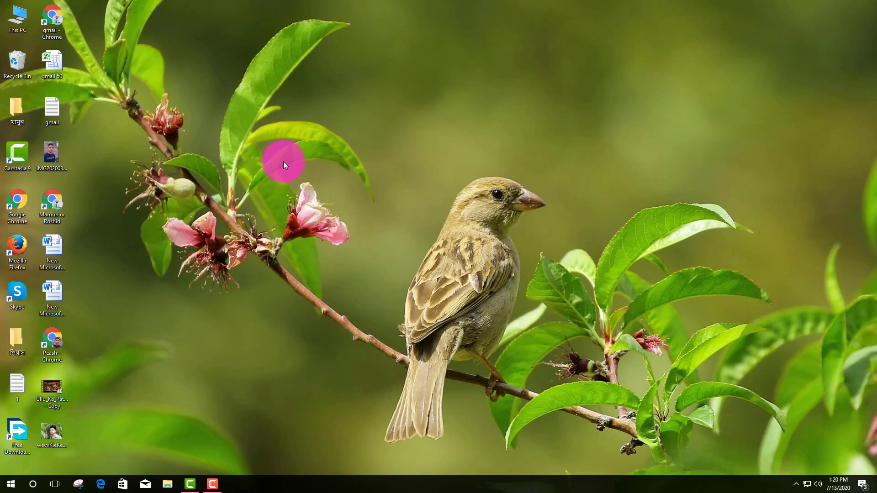
right_click(282, 119)
left_click(311, 142)
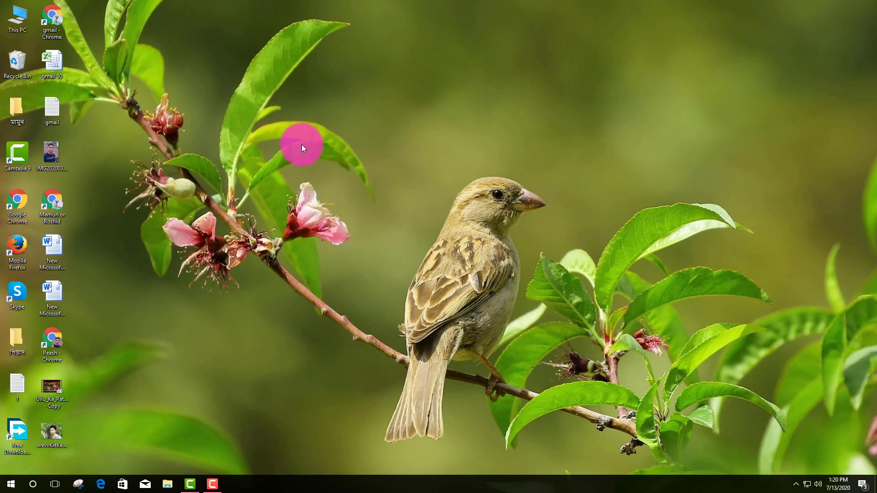
Launch the setup_avrokeyboard_4.5.1 installer from This PC's Downloads folder
double_click(18, 16)
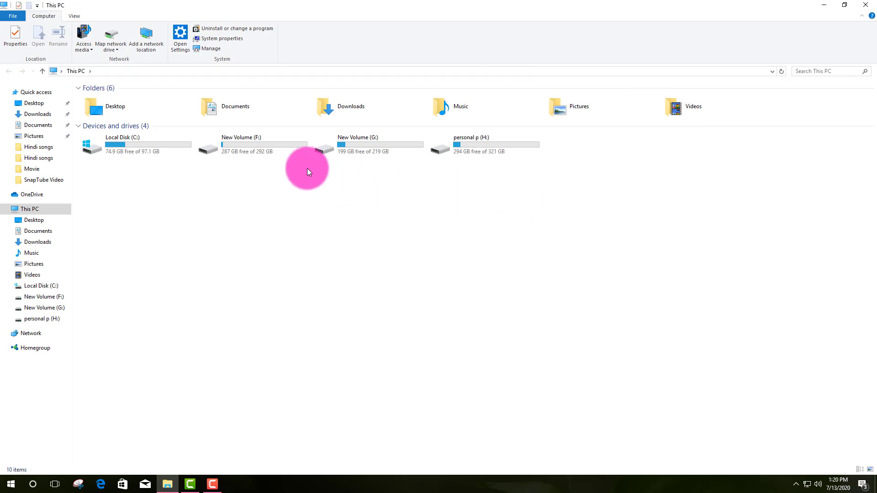
double_click(383, 110)
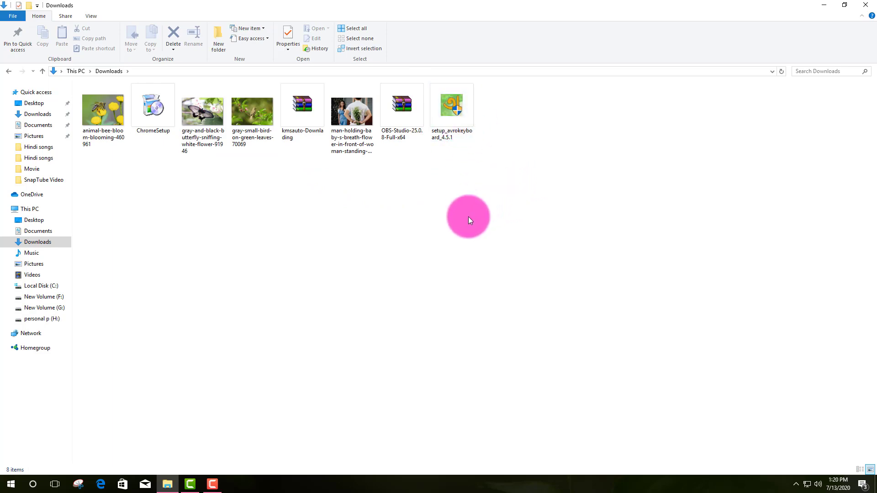
double_click(459, 120)
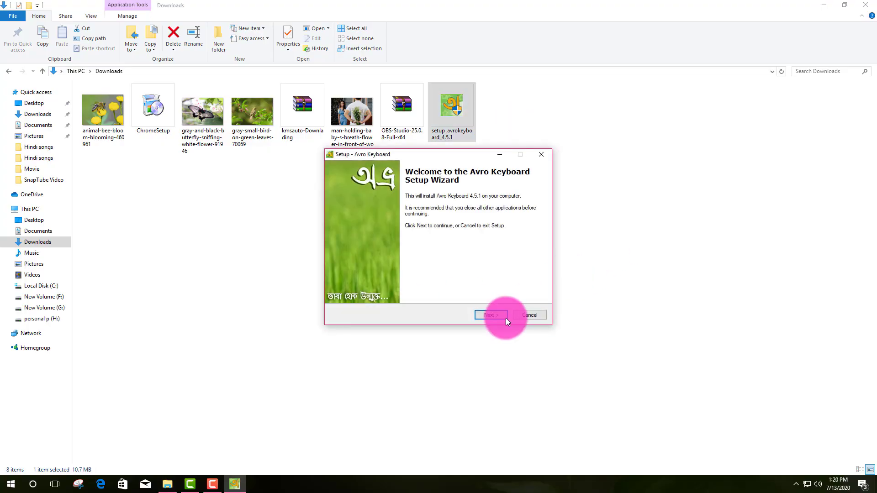
Accept the Avro Keyboard license agreement and keep C:\Program Files (x86)\Avro Keyboard as the destination, allowing installation into the existing folder
left_click(494, 318)
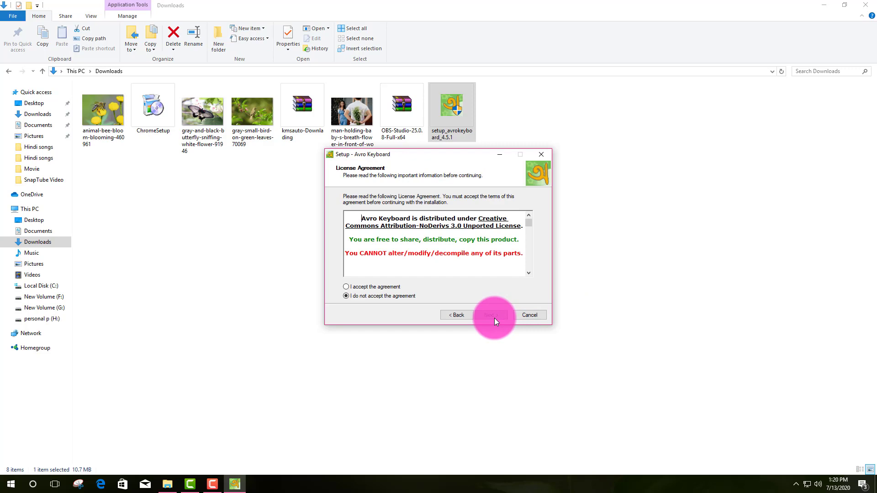
left_click(348, 286)
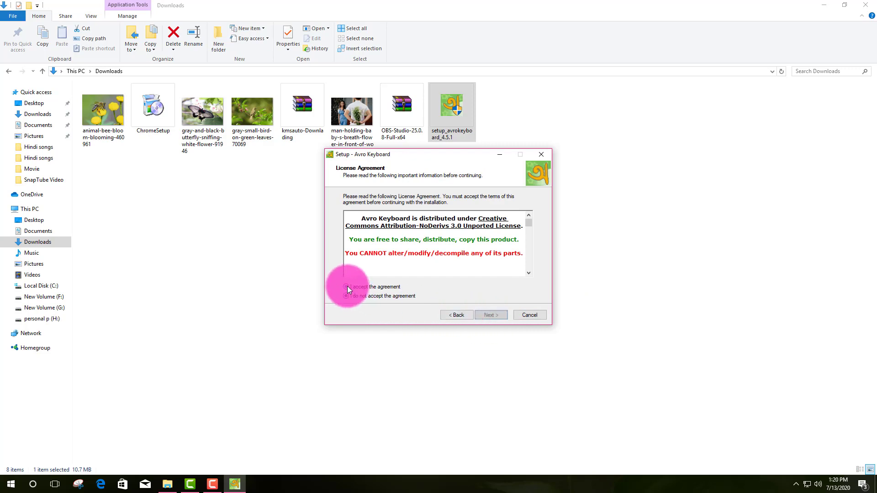
left_click(497, 315)
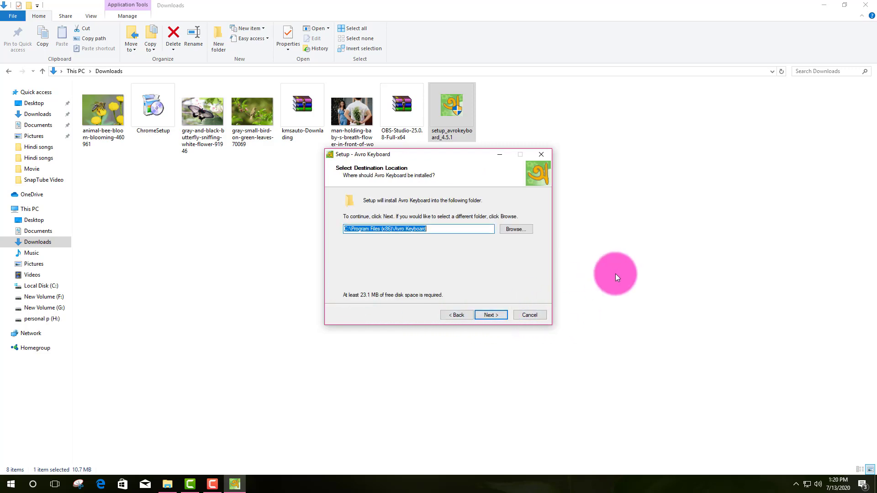
left_click(490, 316)
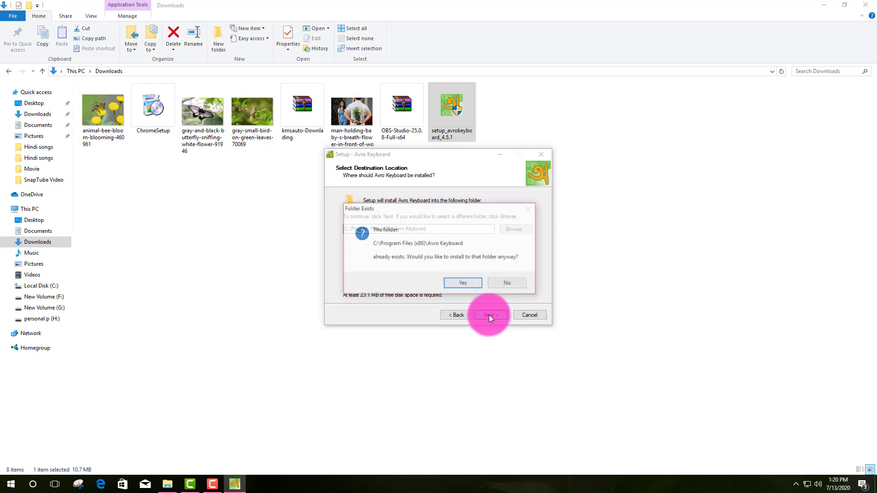
left_click(470, 285)
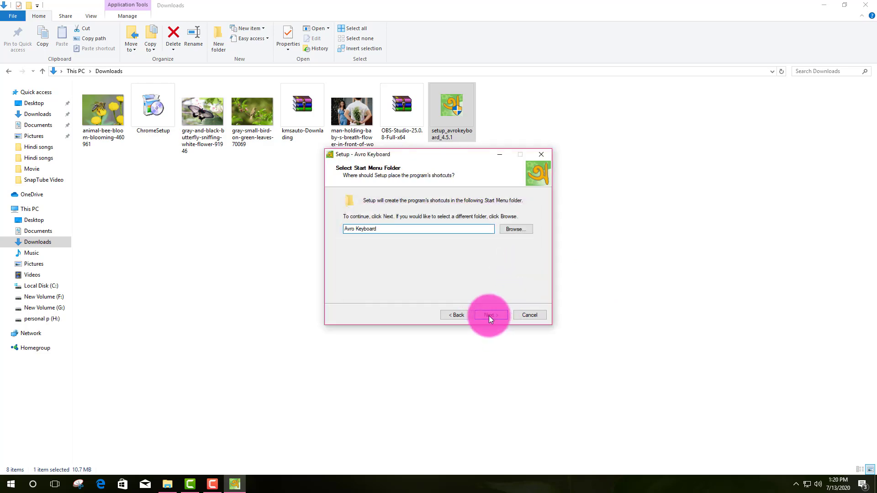
Install Avro Keyboard with the default Start Menu folder and the Bangla (Bangladesh) input language, and finish setup with Start Avro Keyboard enabled
left_click(489, 316)
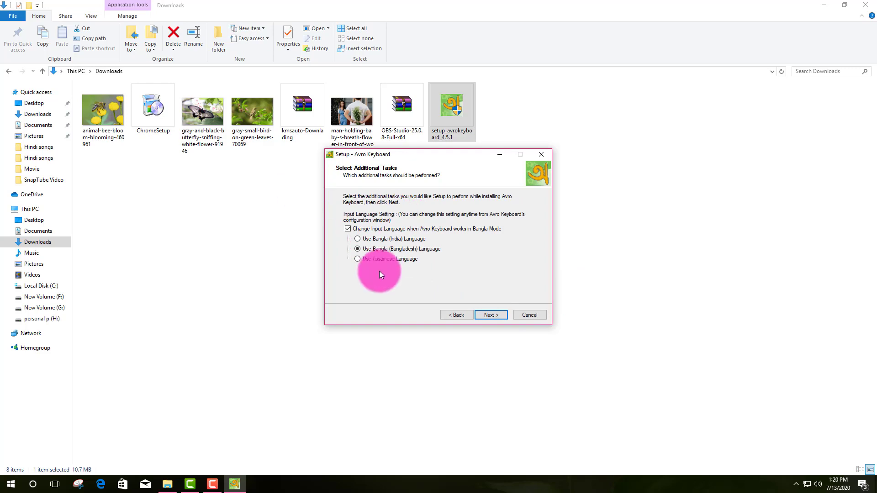
left_click(487, 315)
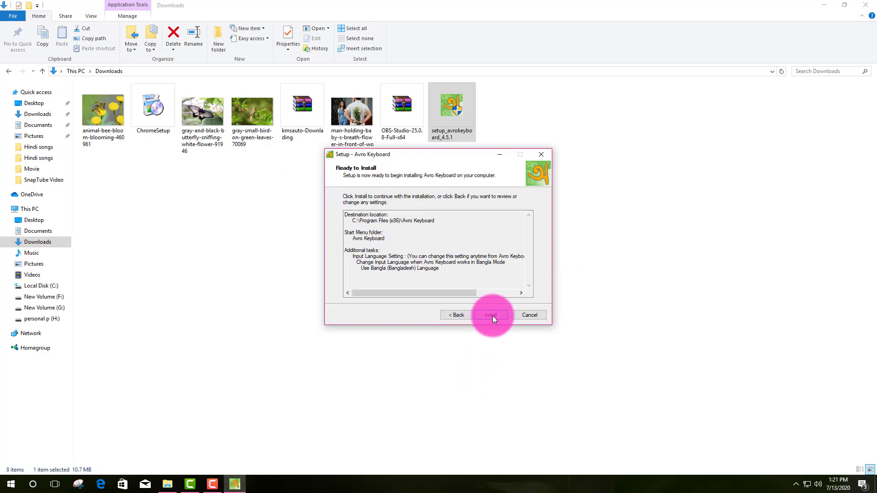
left_click(492, 316)
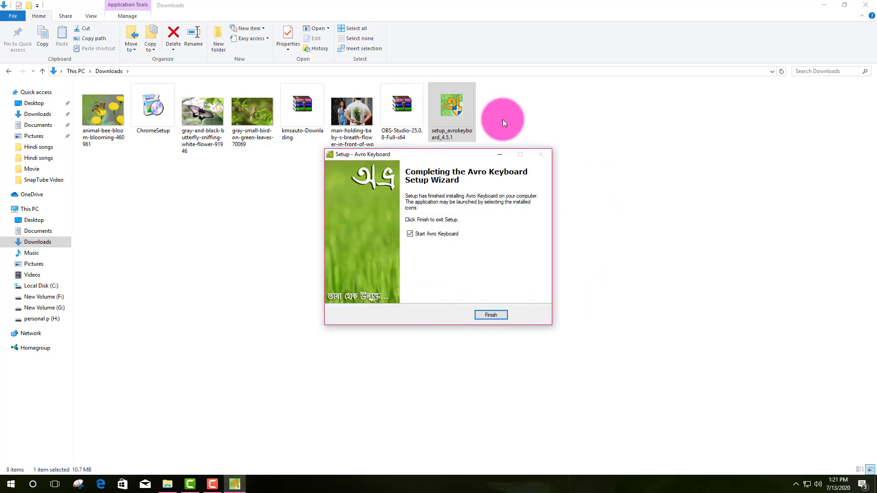
left_click(491, 315)
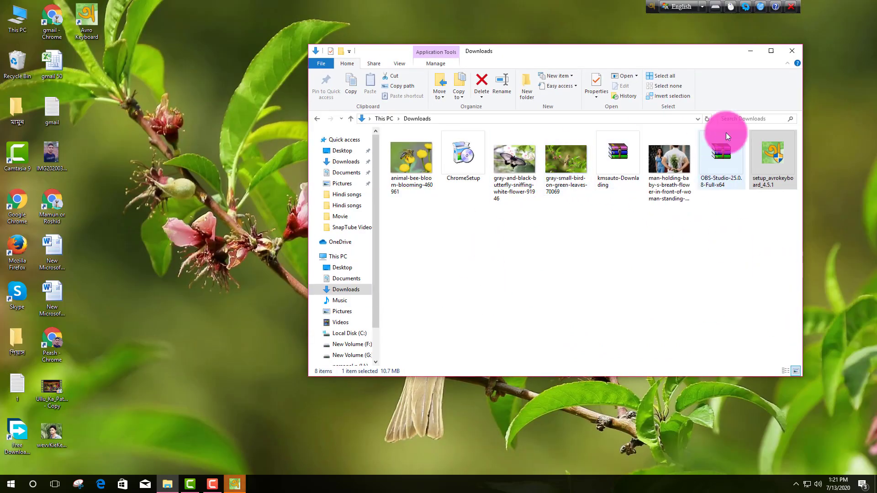
Close the Downloads window and complete the Avro Keyboard configuration wizard with F12 as mode switch key and English to Bangla Phonetic typing
left_click_drag(681, 55, 587, 55)
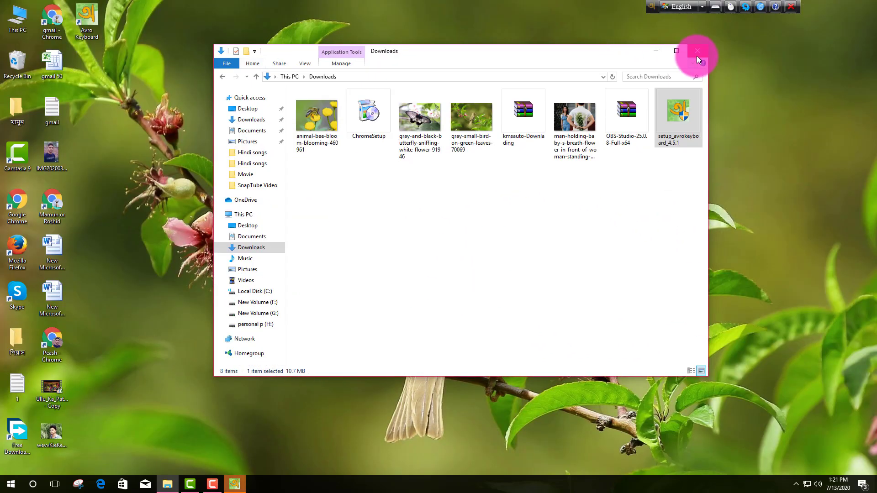
left_click(697, 53)
left_click(526, 335)
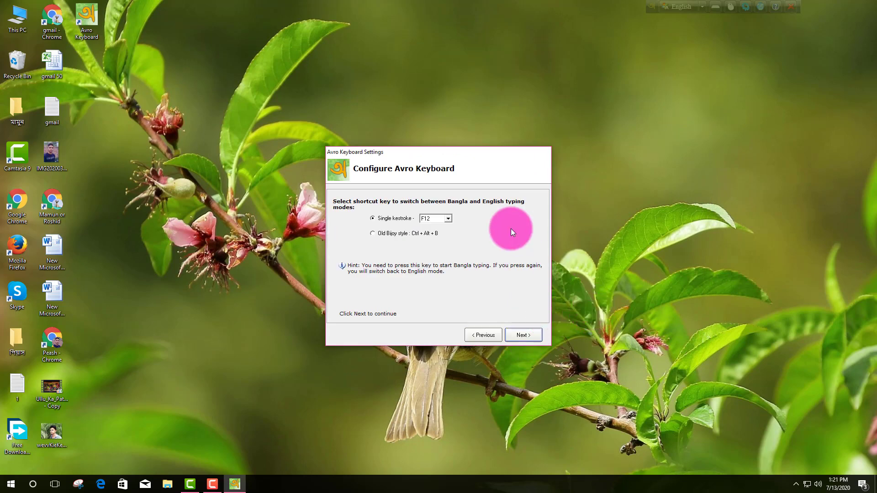
left_click(526, 335)
left_click(528, 335)
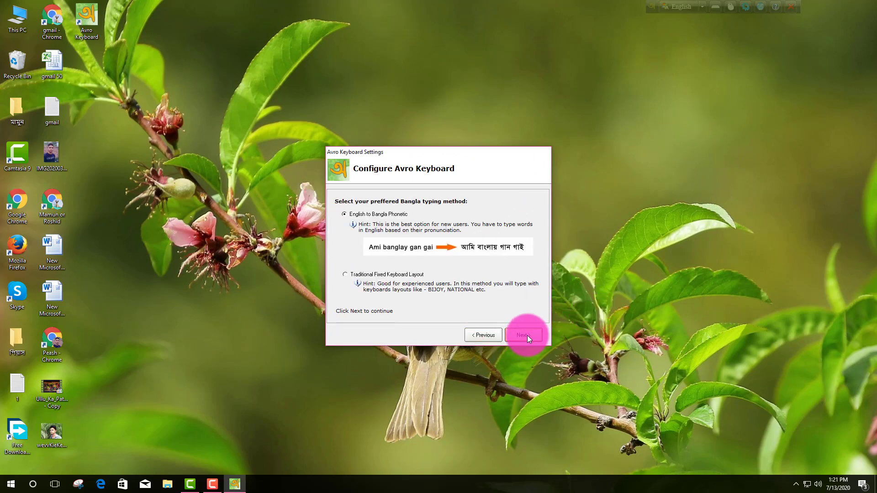
left_click(529, 337)
left_click(527, 338)
Shift the Avro Keyboard bar along the desktop's upper edge and toggle its typing mode to Bangla and back to English
right_click(555, 170)
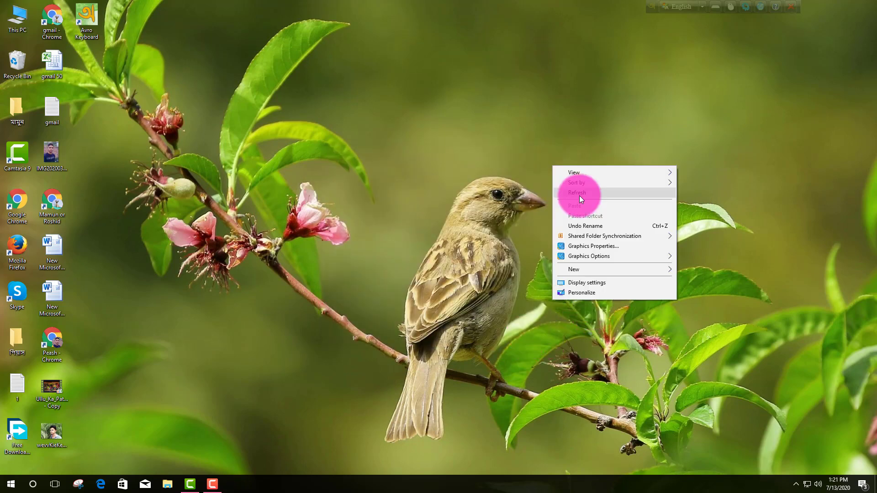
key("Escape")
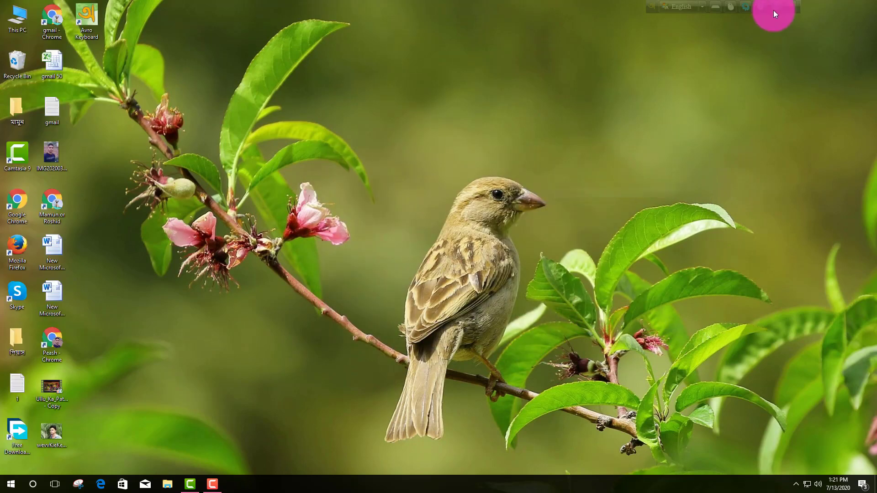
left_click(677, 5)
left_click_drag(646, 2, 570, 4)
right_click(646, 53)
left_click(666, 85)
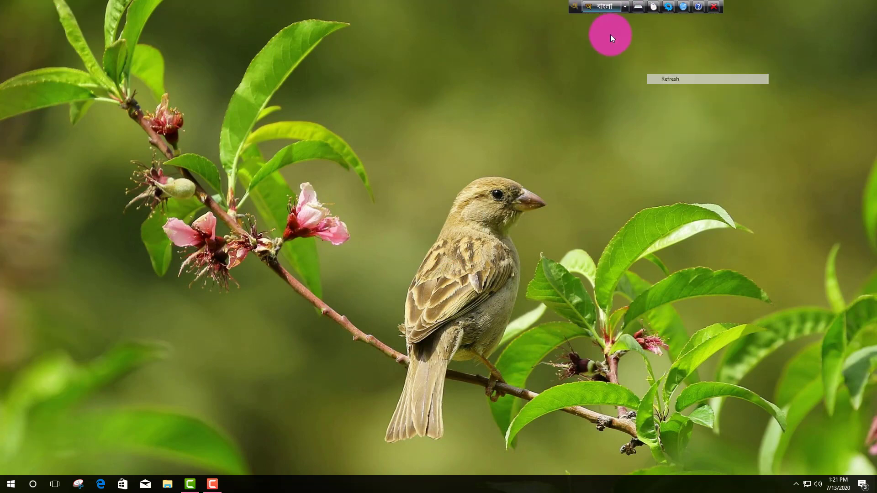
left_click(606, 10)
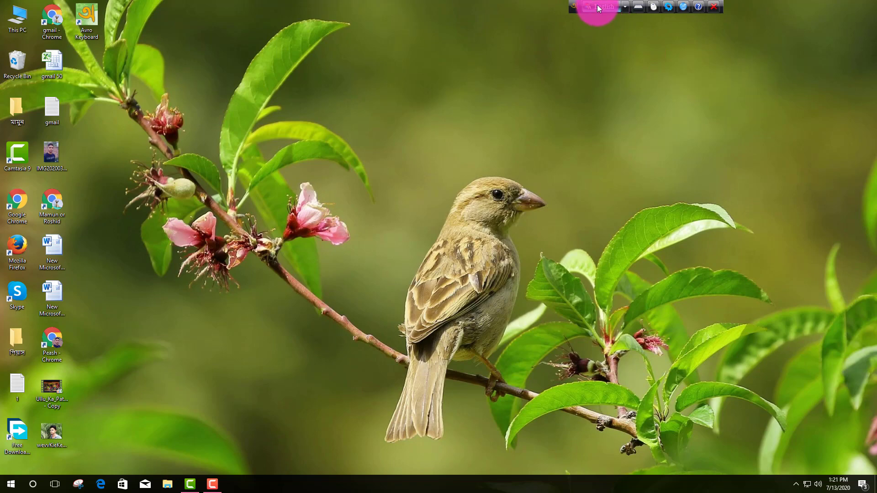
Refresh the desktop and create a new folder on it with the default name
right_click(594, 72)
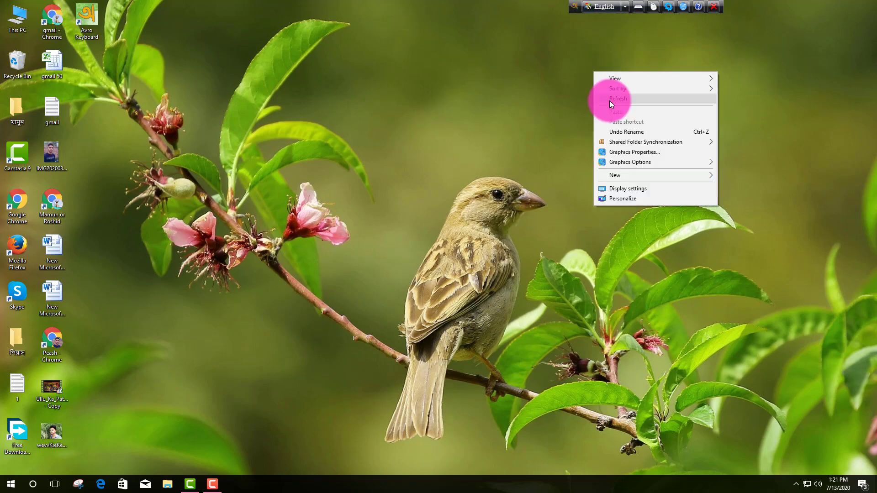
left_click(610, 100)
right_click(534, 75)
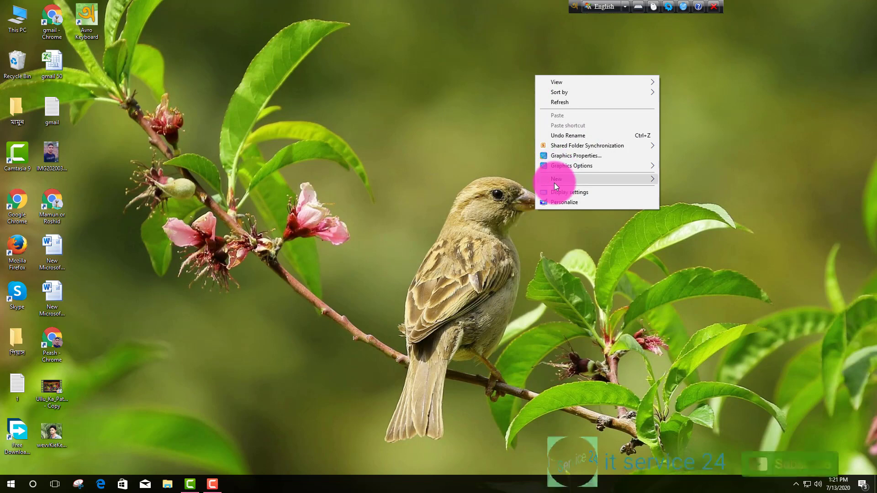
mouse_move(554, 180)
left_click(670, 180)
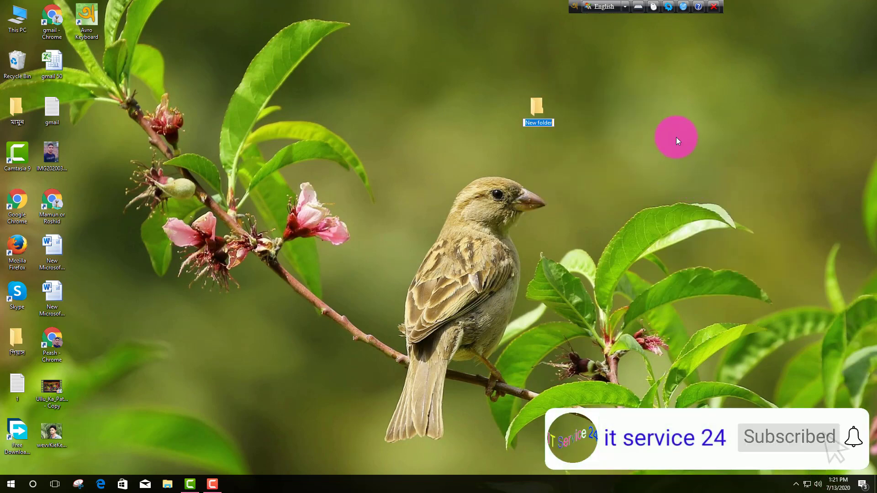
Move the folder directly beneath the Recycle Bin icon into the Recycle Bin and refresh the desktop
left_click_drag(11, 104, 17, 59)
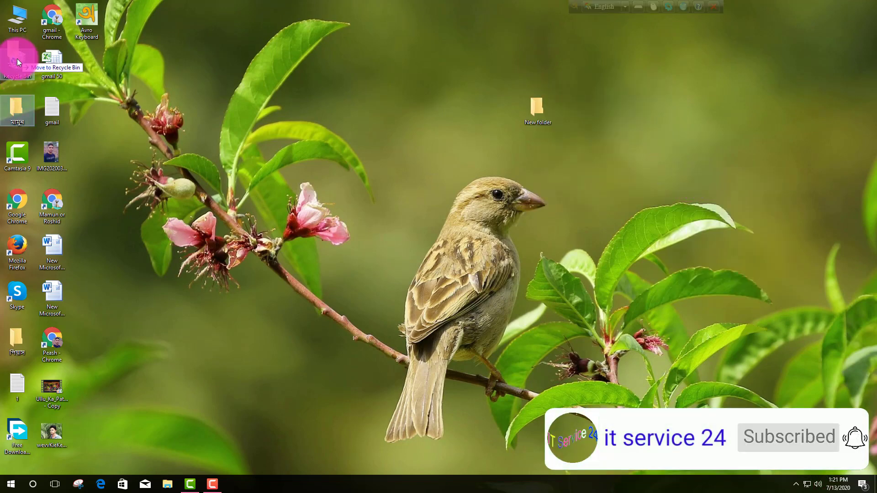
right_click(204, 95)
left_click(226, 123)
left_click(546, 111)
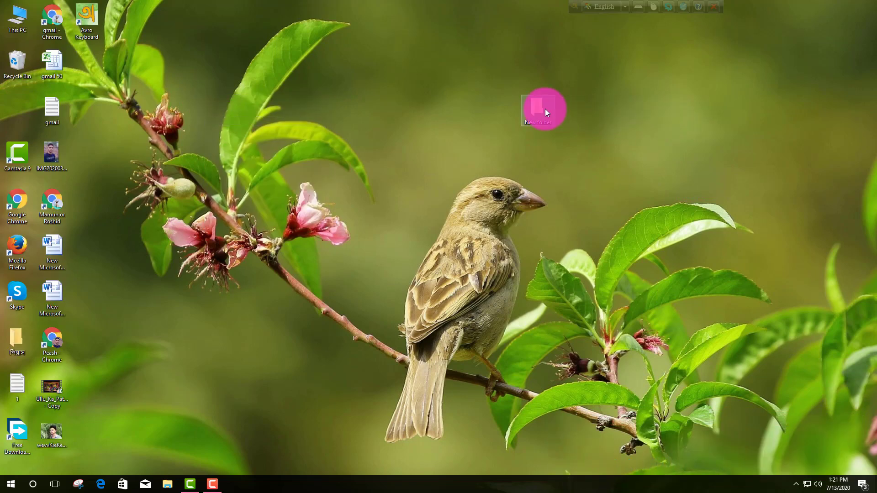
right_click(600, 97)
left_click(615, 122)
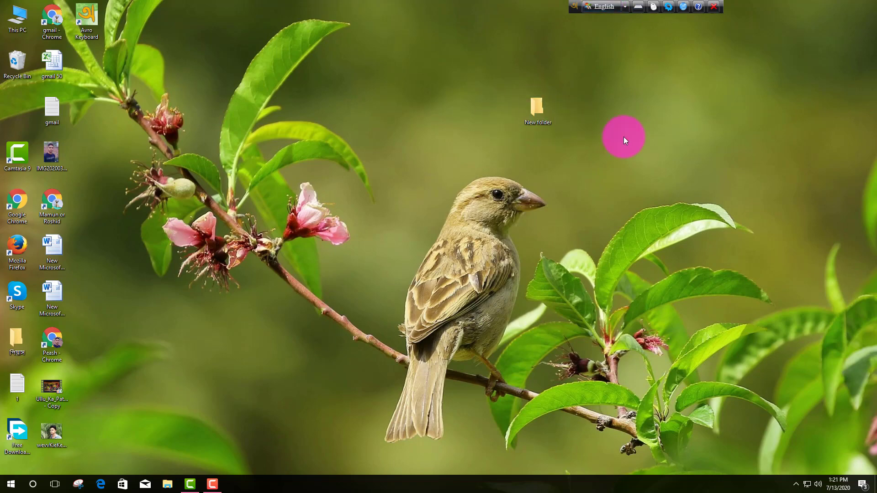
Choose the UniBijoy layout for Avro Keyboard, toggle the Bangla typing mode and check the list of available layouts
left_click(620, 8)
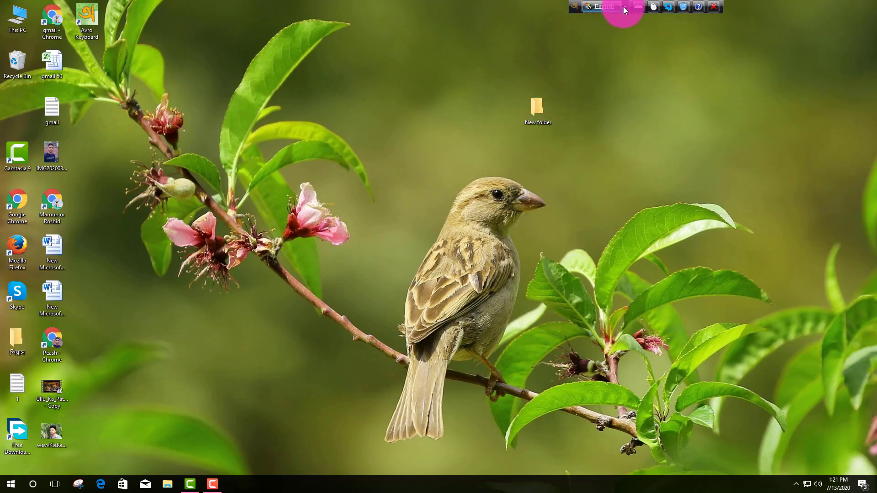
left_click(652, 67)
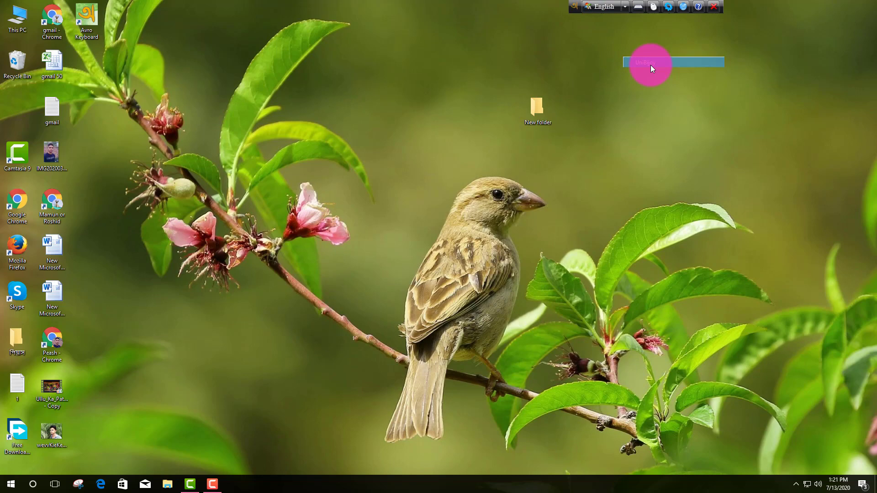
left_click(621, 9)
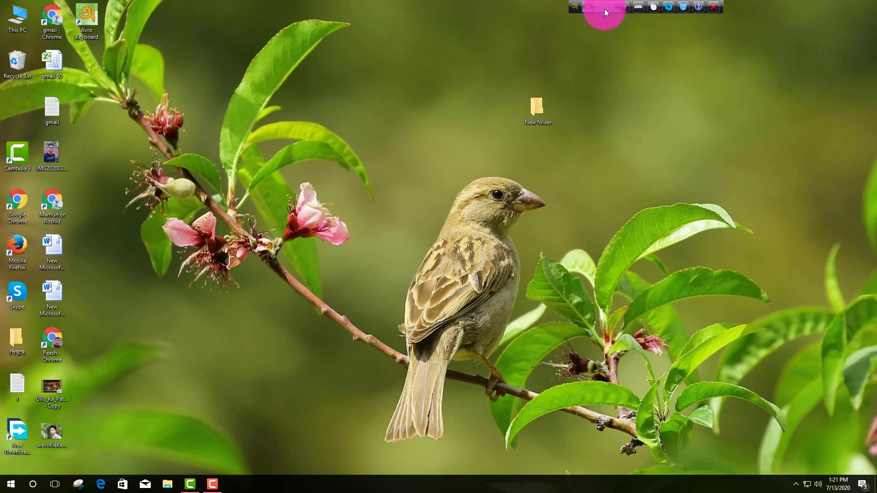
left_click(626, 7)
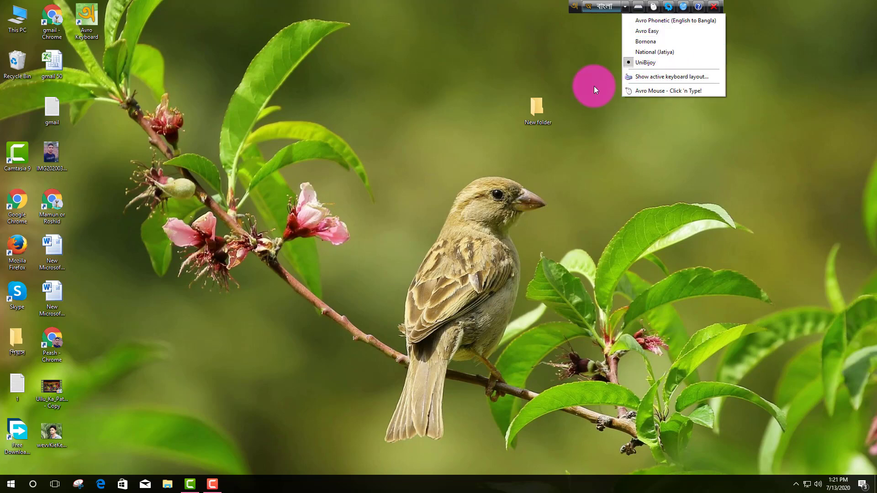
left_click(561, 69)
right_click(562, 69)
left_click(592, 20)
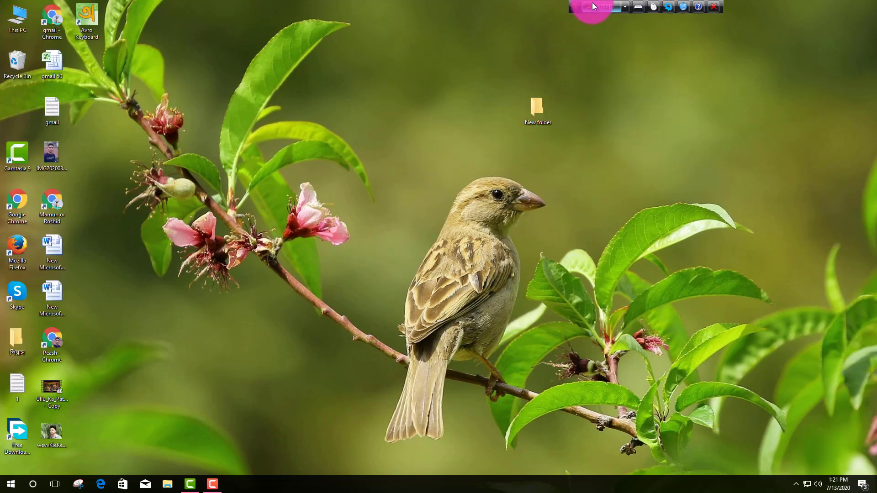
Set Avro Keyboard to Bangla mode, rename the desktop's New folder with a first name written in Bangla, and refresh the desktop
left_click(550, 134)
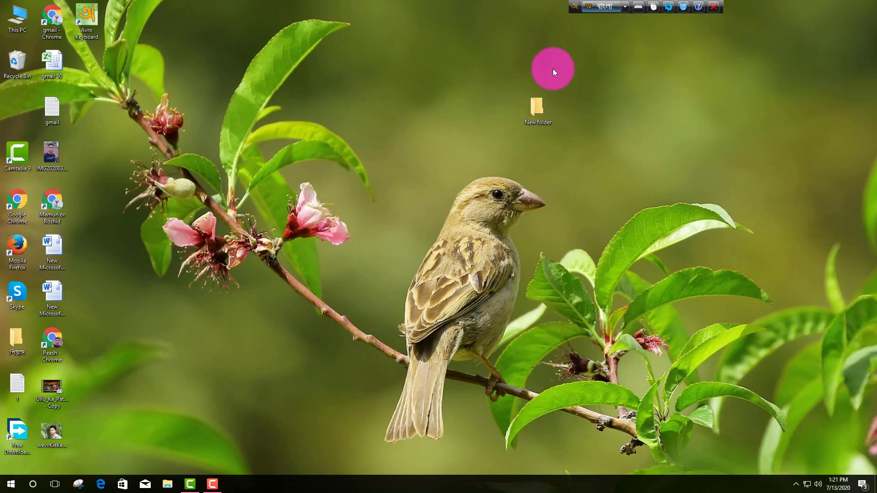
left_click(603, 6)
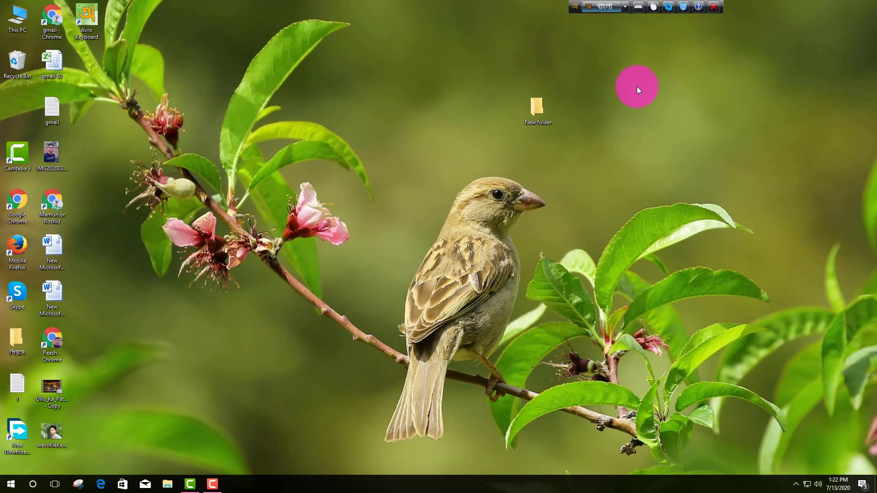
right_click(534, 119)
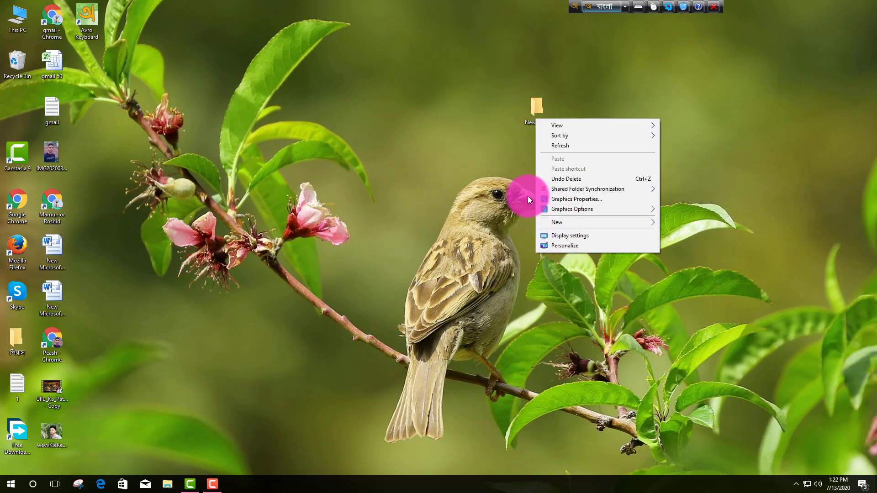
left_click(532, 119)
right_click(532, 120)
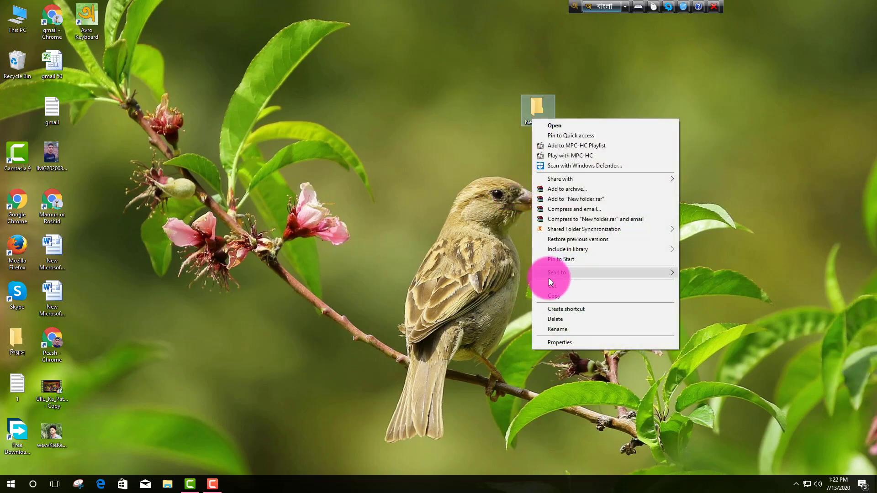
left_click(548, 329)
type("তাহের")
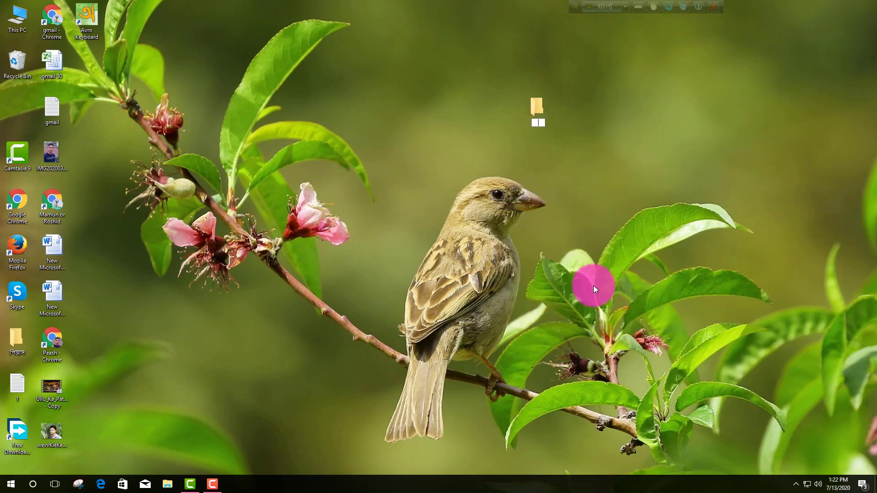
type("বি")
key("BackSpace")
key("BackSpace")
key("BackSpace")
key("BackSpace")
key("BackSpace")
key("BackSpace")
key("BackSpace")
type("মামুন")
key("Return")
right_click(625, 140)
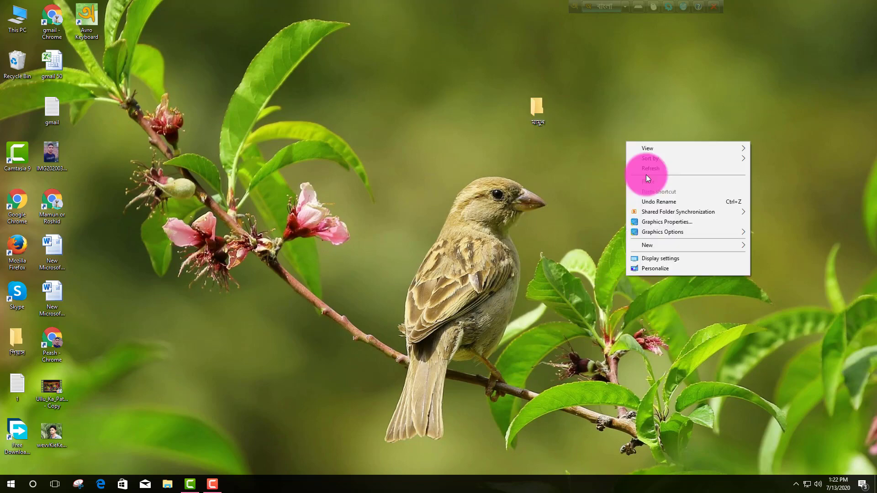
left_click(646, 175)
Open the renamed folder to check its Bangla title, close its window and refresh the desktop
double_click(536, 106)
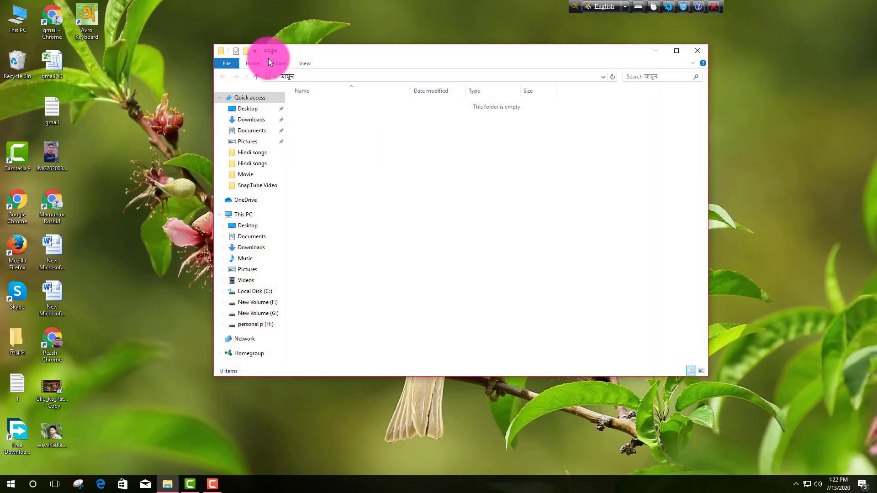
left_click(701, 51)
right_click(734, 109)
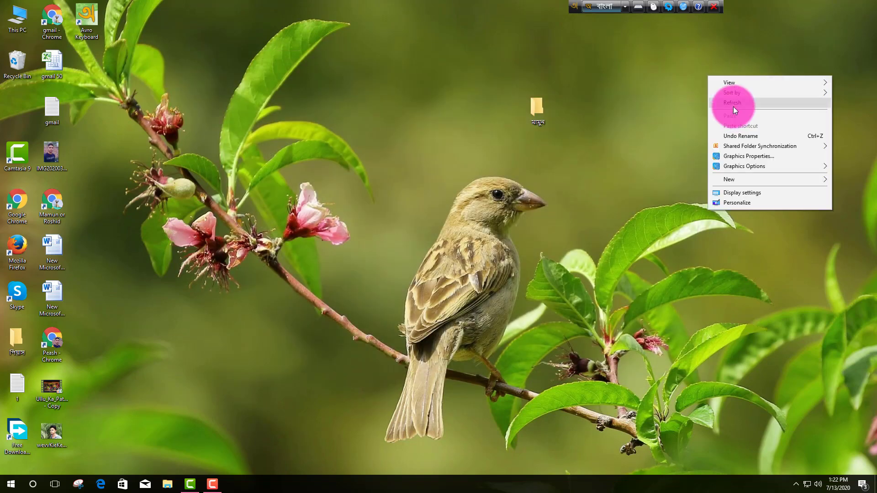
left_click(733, 106)
Move the renamed folder into the desktop icon grid directly below the Avro Keyboard shortcut and refresh the desktop
left_click_drag(546, 121, 79, 91)
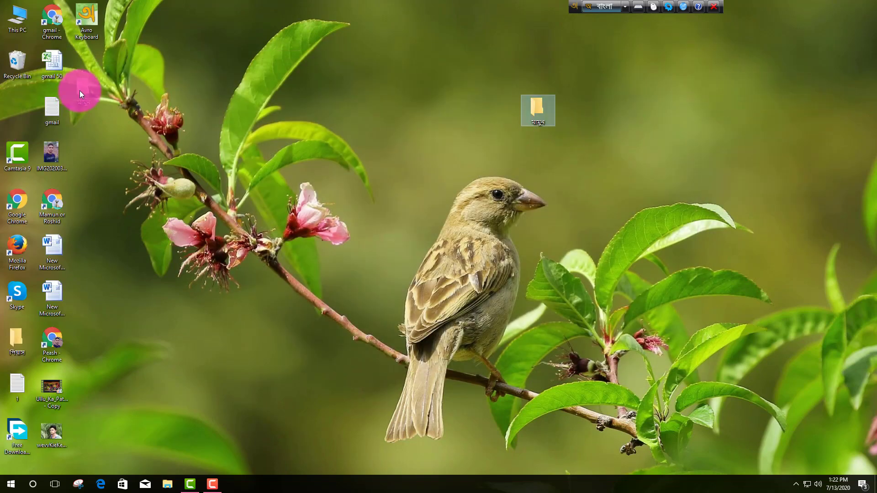
right_click(263, 69)
left_click(279, 95)
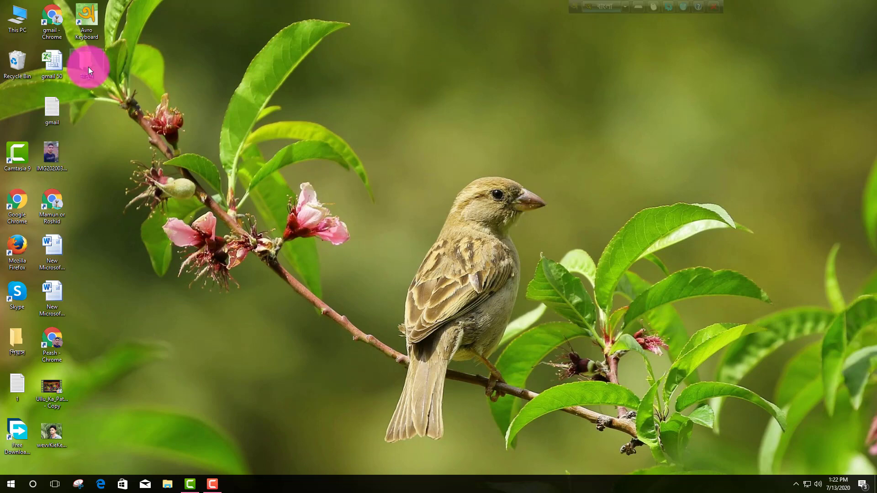
right_click(215, 75)
left_click(245, 96)
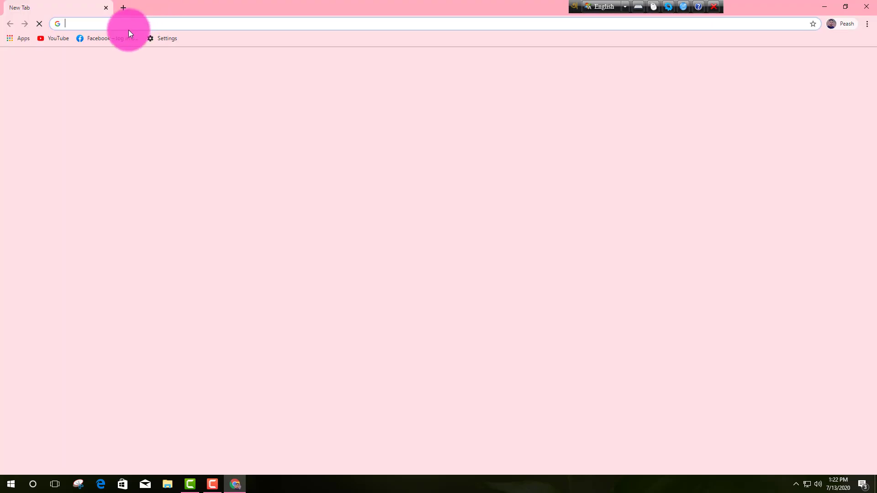
Try English typing in Chrome's address bar with "bksb" and "cxghnsfh", discarding the text and replacing the tab with a blank one
left_click(132, 23)
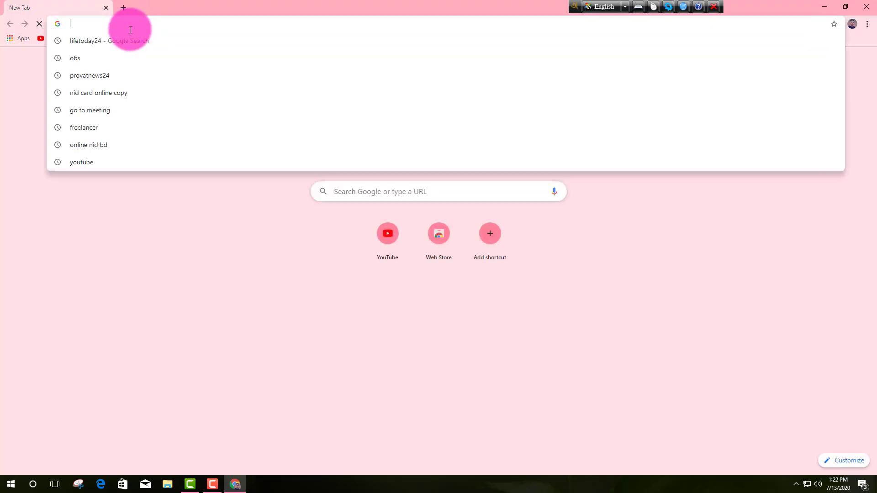
type("b")
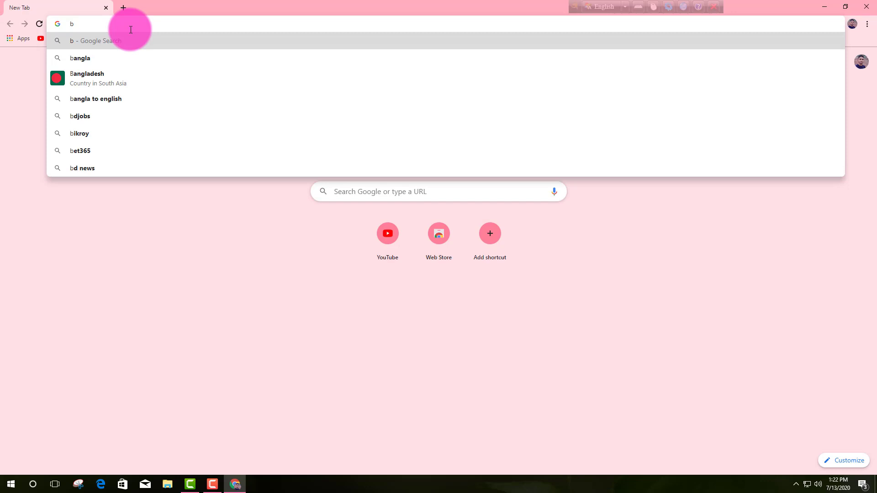
type("ksb")
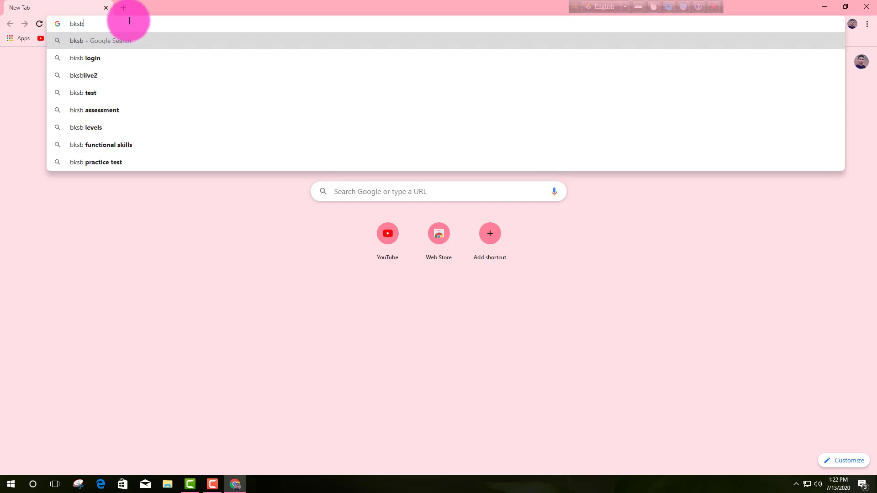
key("BackSpace")
key("BackSpace")
key("BackSpace")
key("BackSpace")
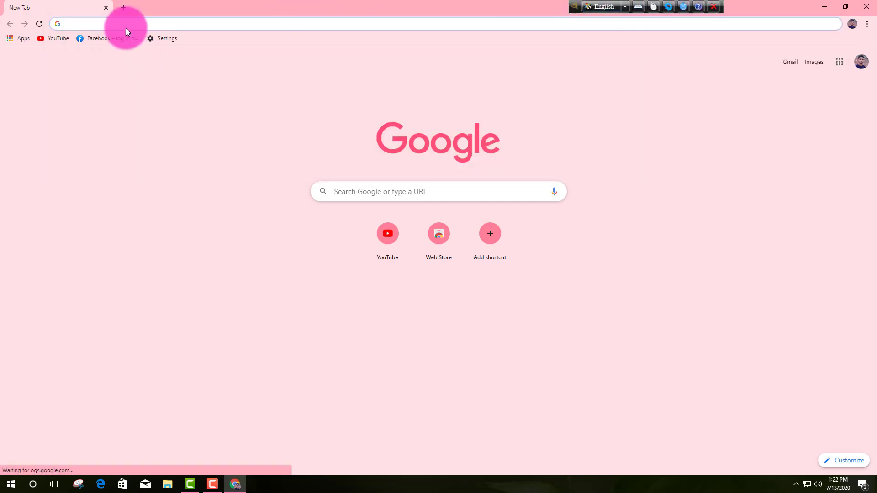
type("cxghnsfh")
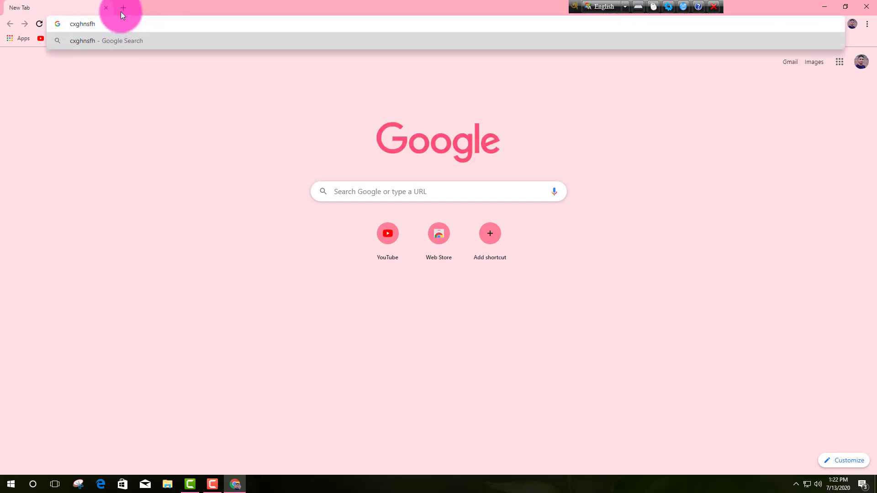
left_click(125, 8)
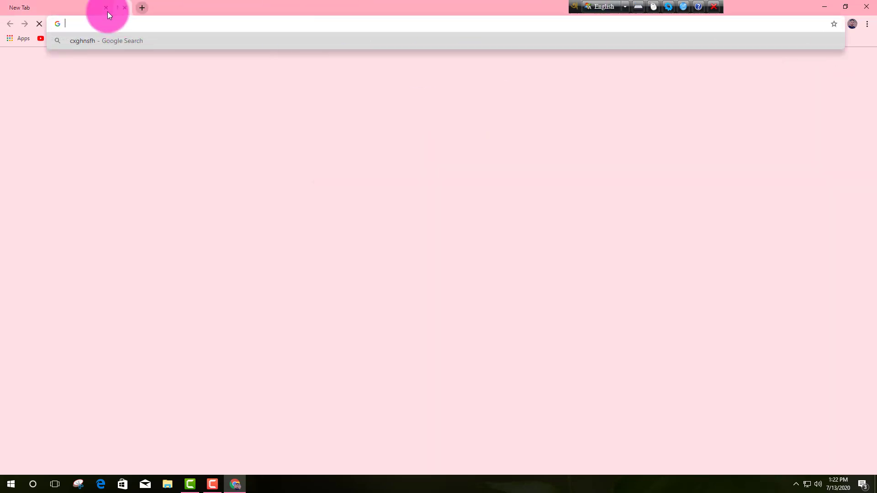
left_click(107, 8)
Switch Avro Keyboard to Bangla mode, search Google for "নতুন গান" and show the video results
left_click(603, 6)
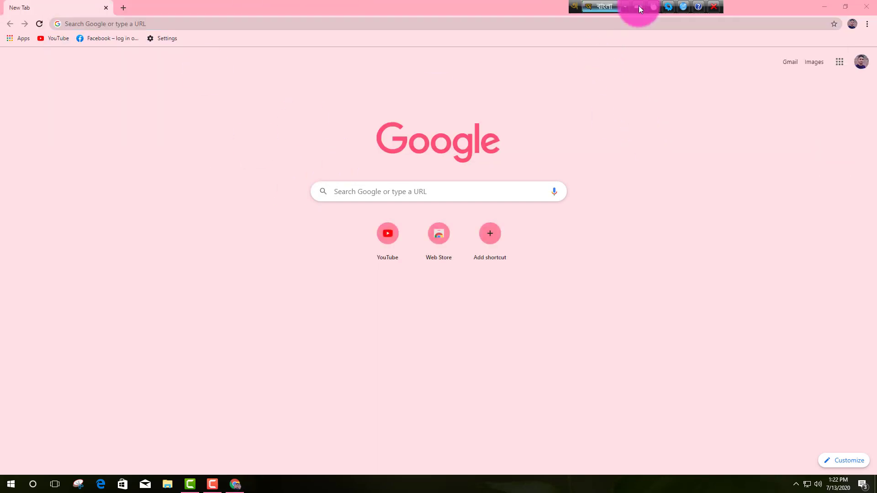
left_click(274, 23)
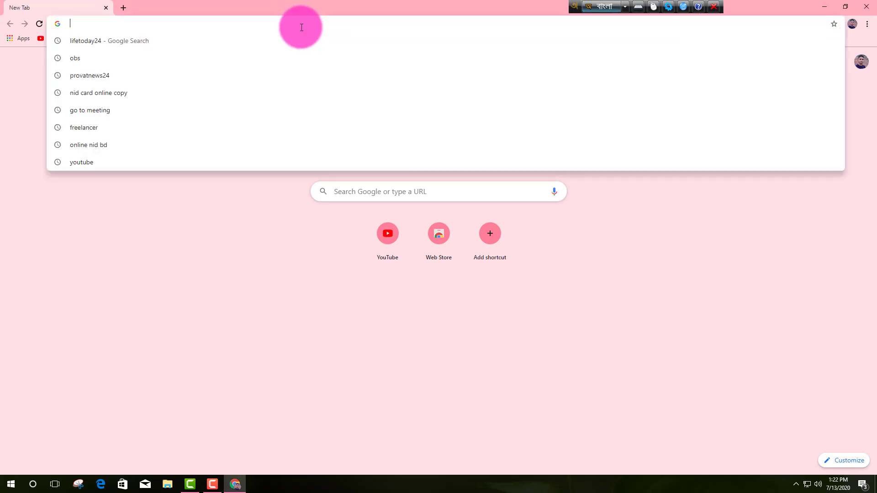
type("ন")
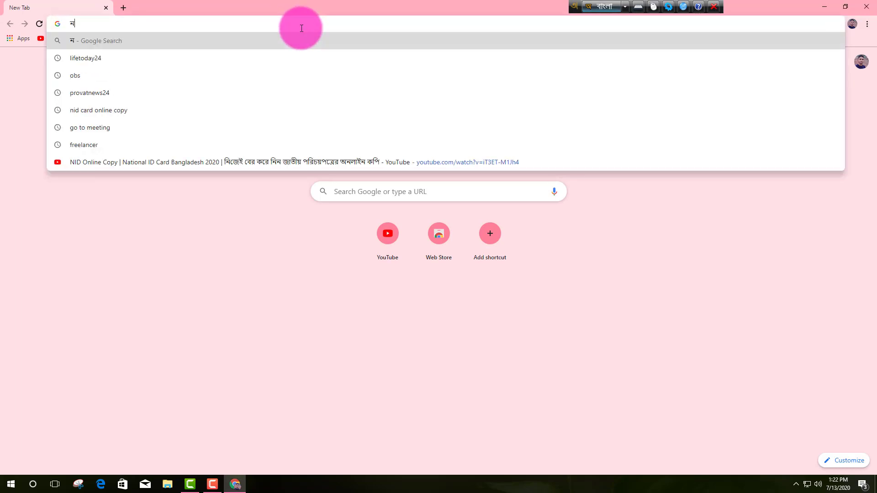
type("ত")
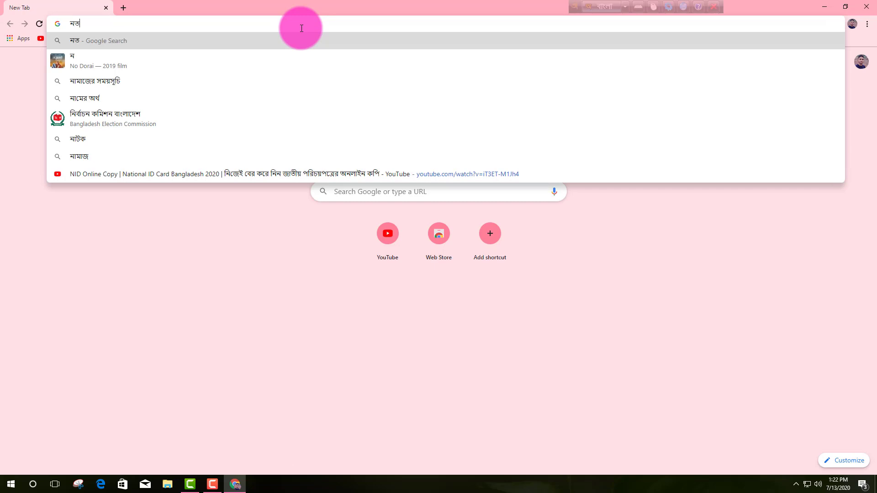
type("ুন")
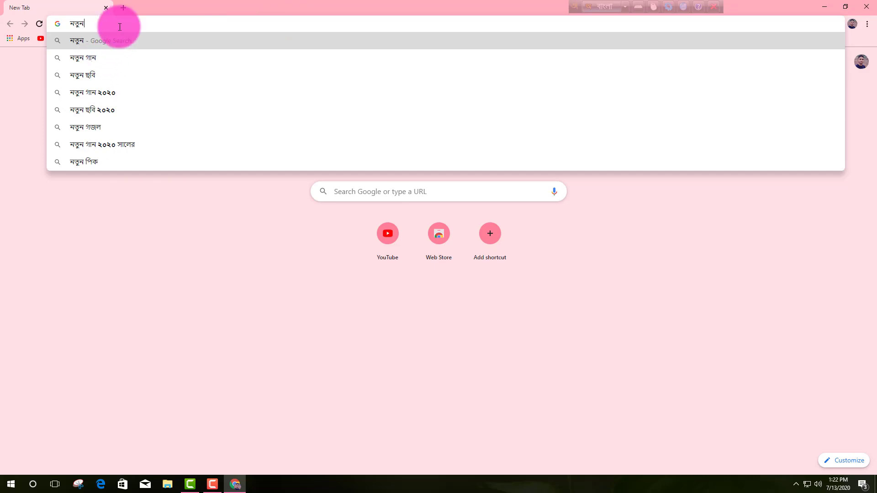
left_click(116, 60)
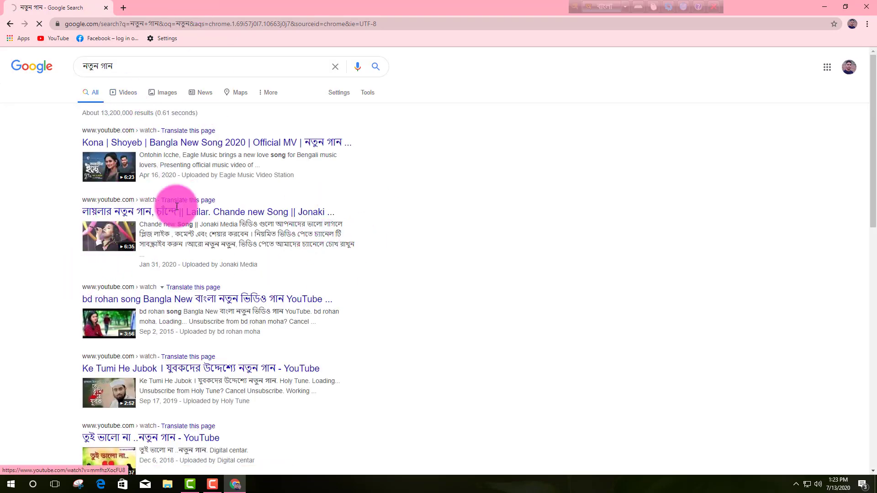
left_click(124, 93)
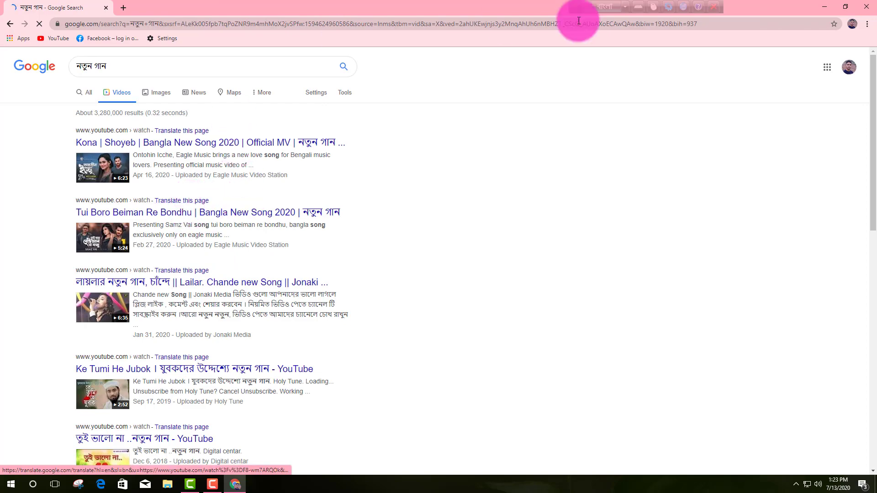
Close the browser, refresh the desktop and set Avro Keyboard back to English typing
key("alt+F4")
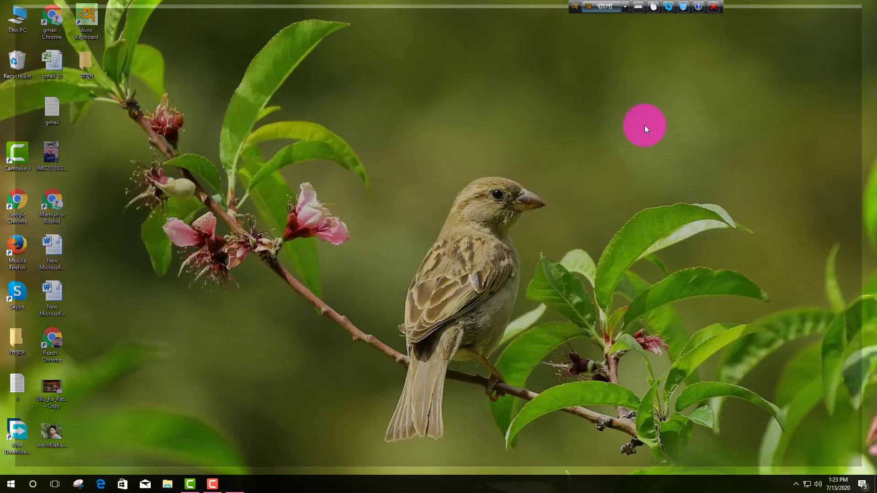
right_click(492, 87)
left_click(526, 114)
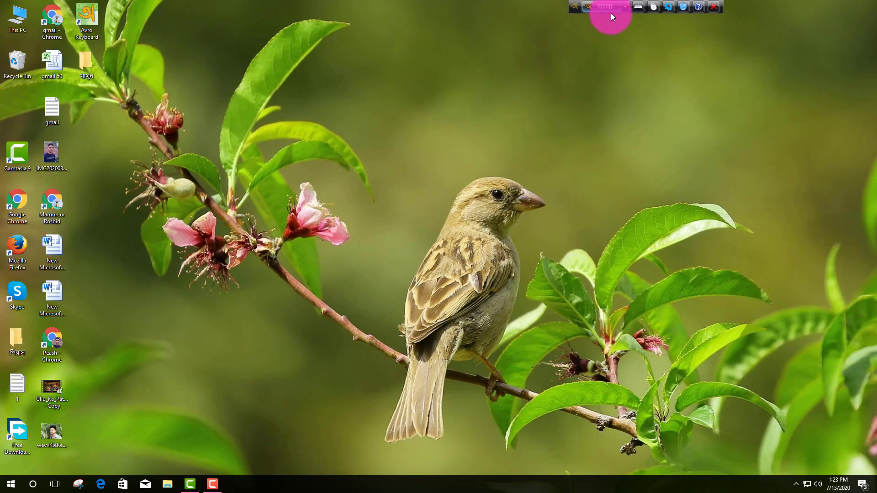
key("F12")
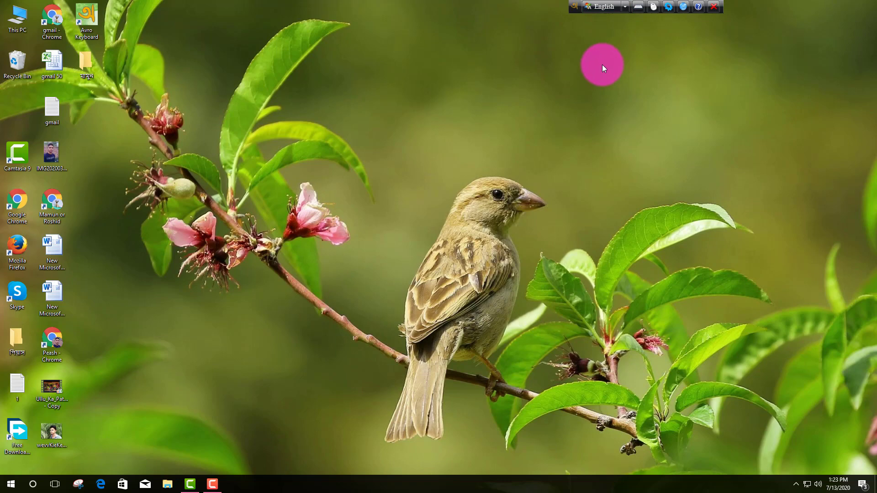